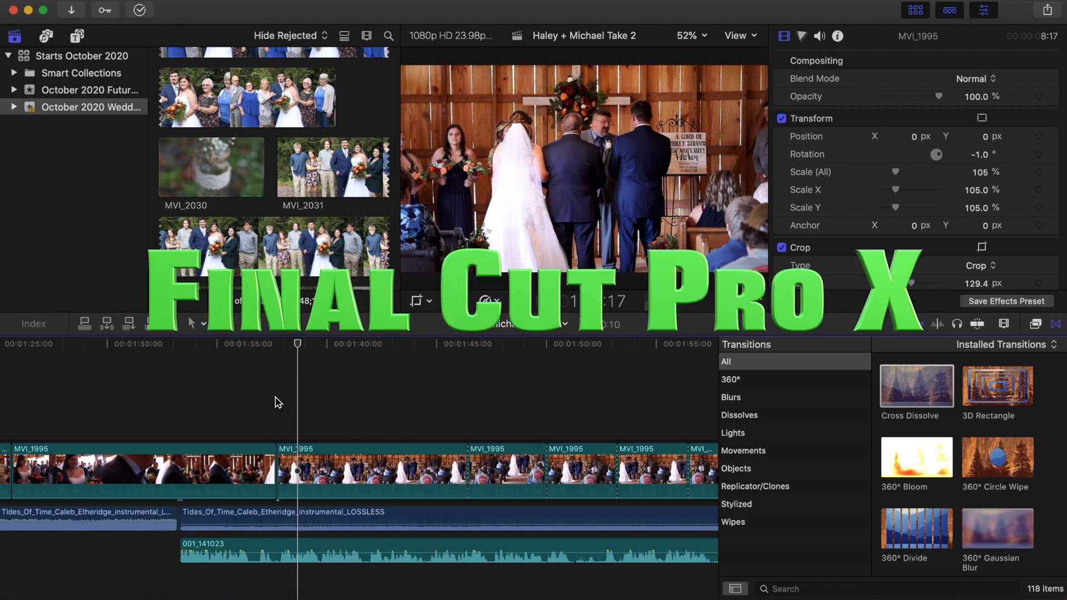
# Turn on stabilization for the MVI_1995 ceremony clip at about 1:43 in the timeline
pyautogui.click(277, 435)
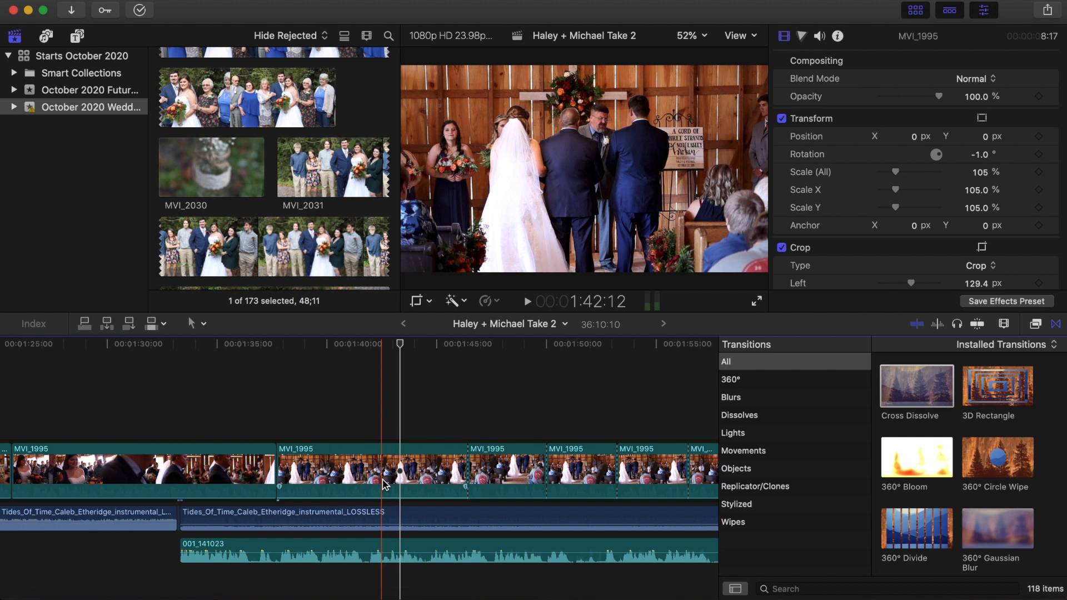
pyautogui.click(387, 481)
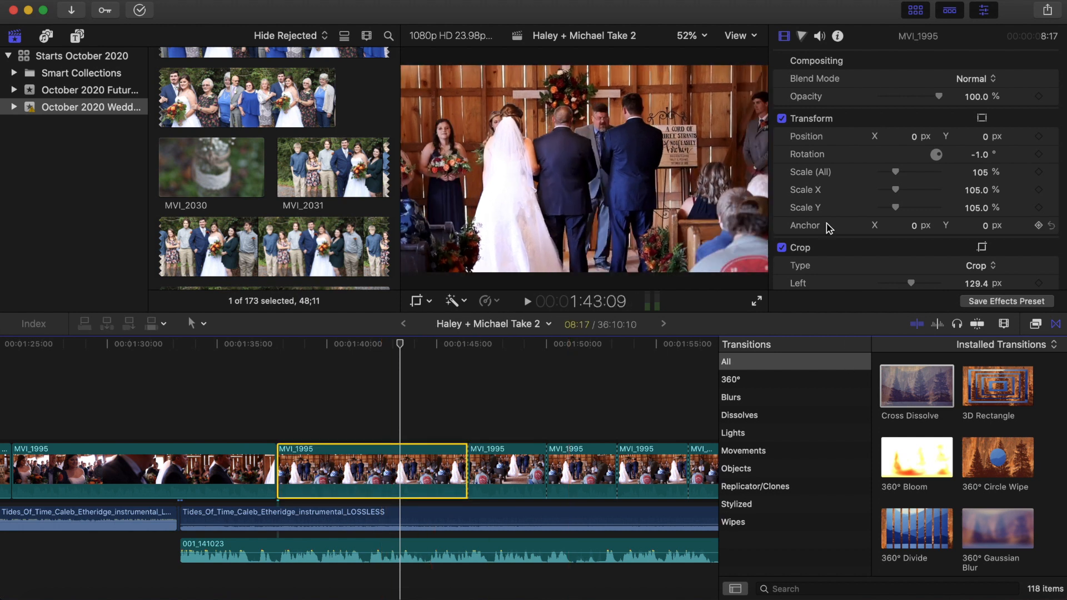
pyautogui.scroll(-4, 823, 230)
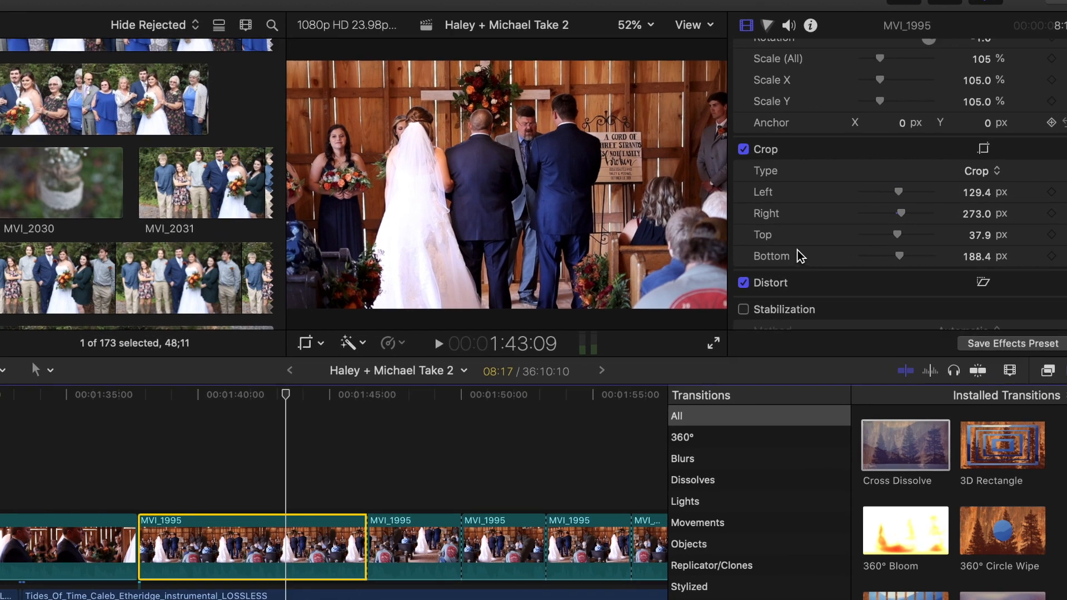
pyautogui.scroll(5, 798, 251)
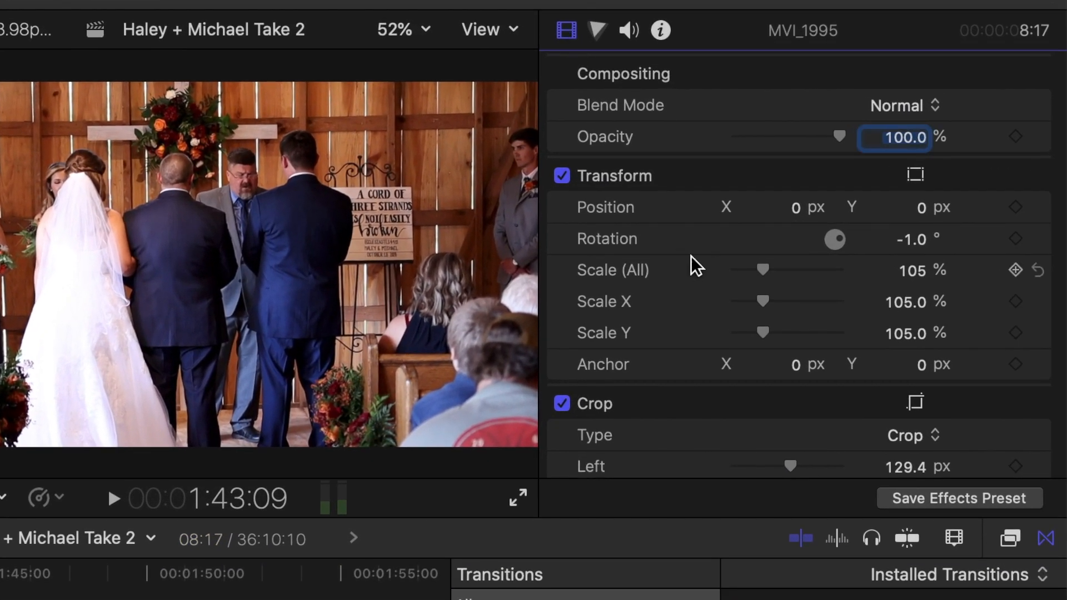
pyautogui.scroll(-5, 692, 255)
pyautogui.scroll(-3, 691, 255)
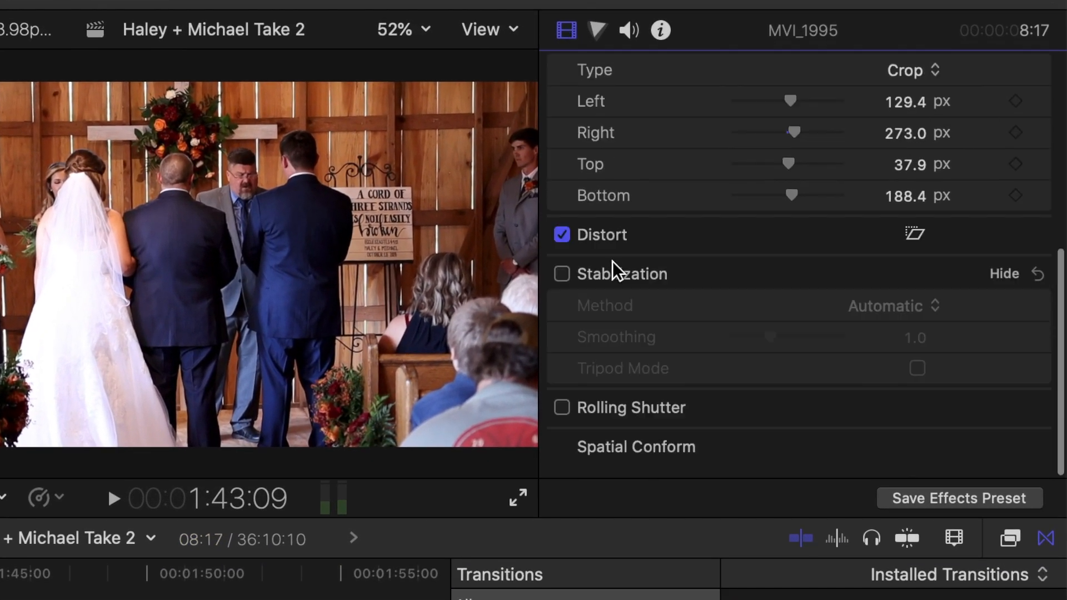
pyautogui.click(562, 275)
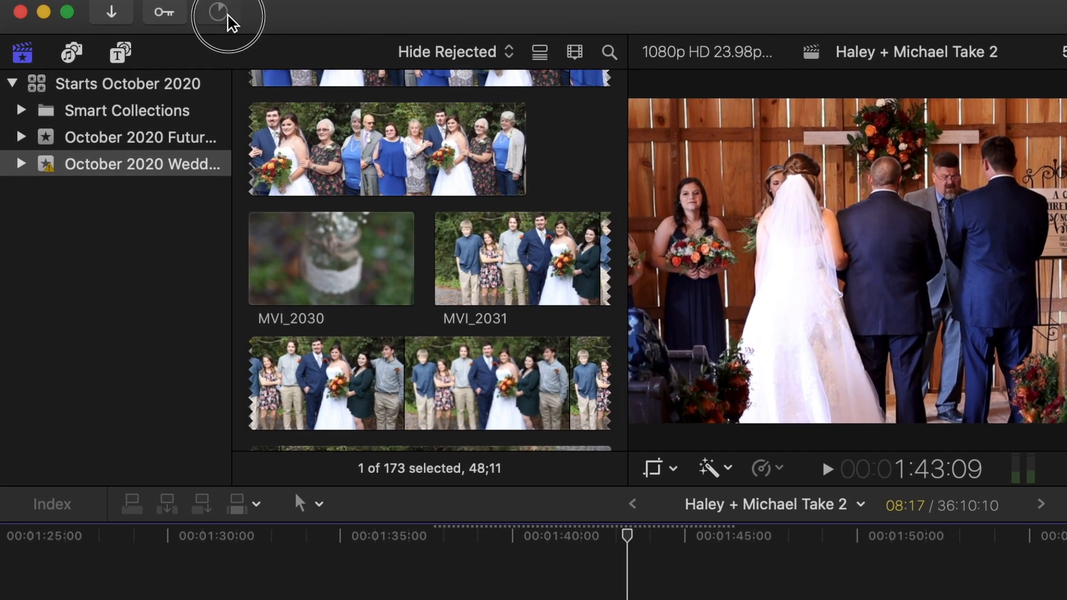
# Check the background tasks for analysis progress, and return the playhead to the start of the stabilized clip
pyautogui.click(229, 19)
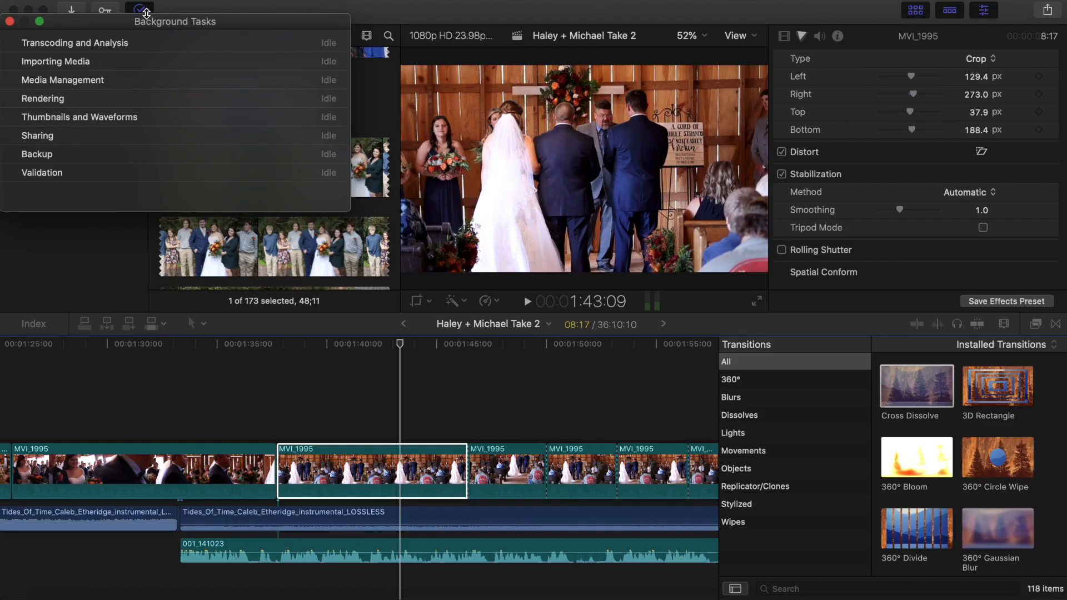
pyautogui.click(10, 22)
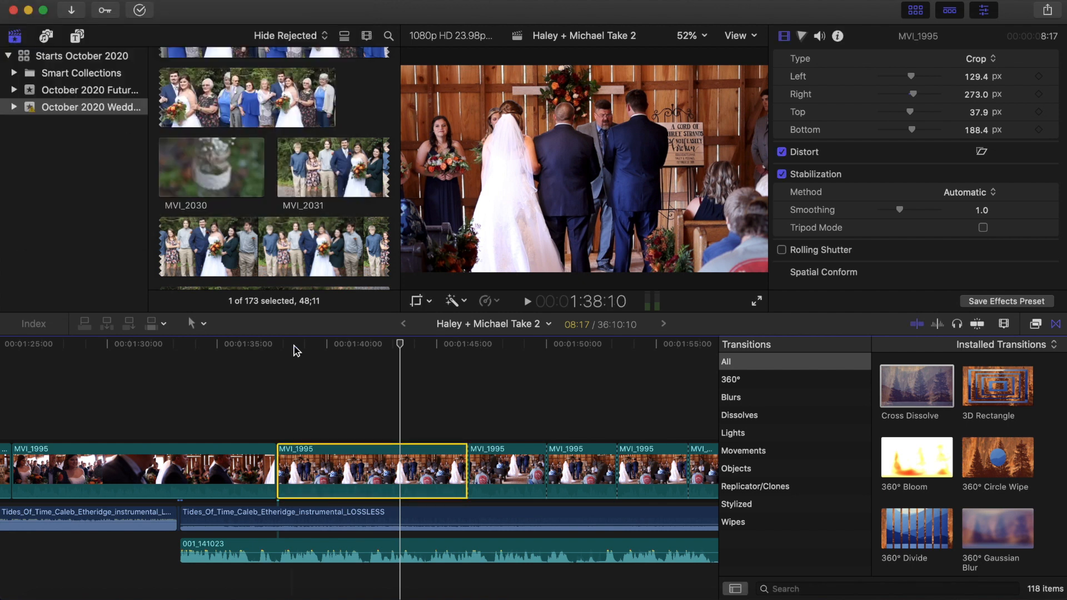
pyautogui.click(277, 385)
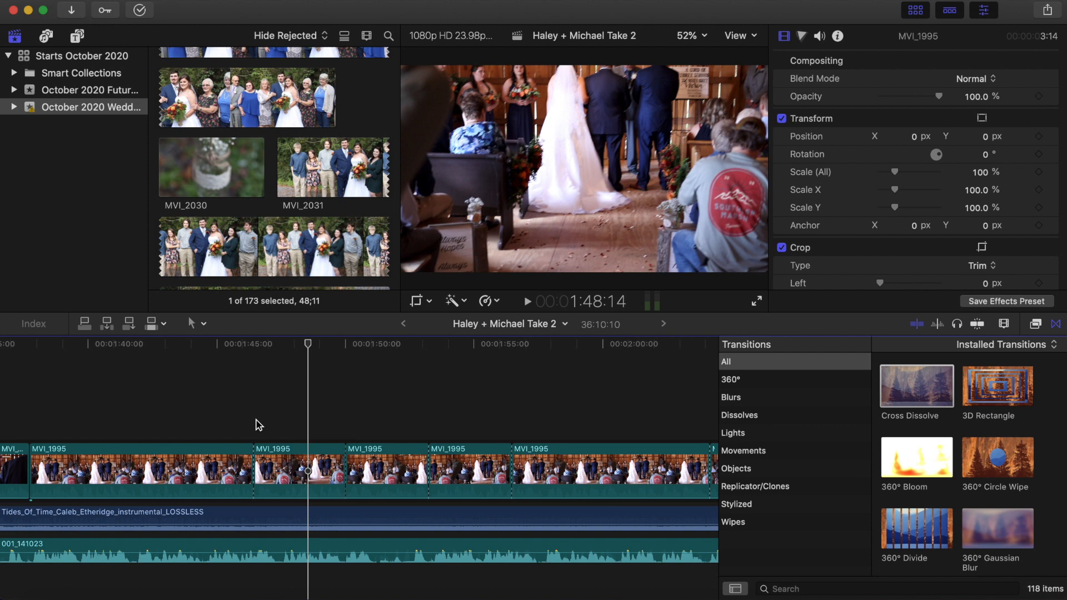
# Play the short MVI_1995 ceremony clip from about 1:48 to review its camera movement
pyautogui.click(298, 428)
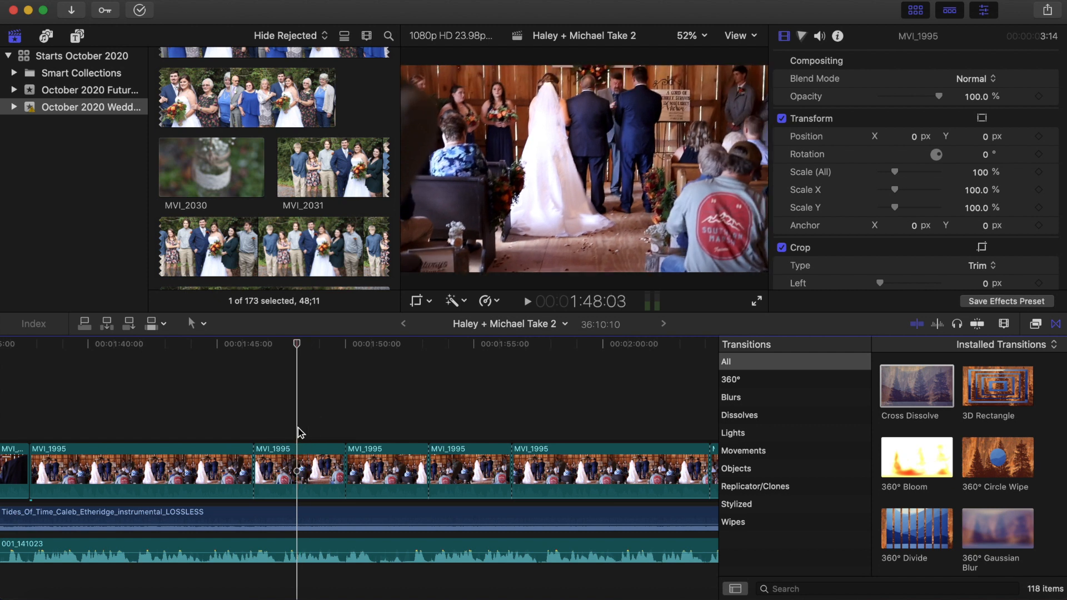
pyautogui.press('space')
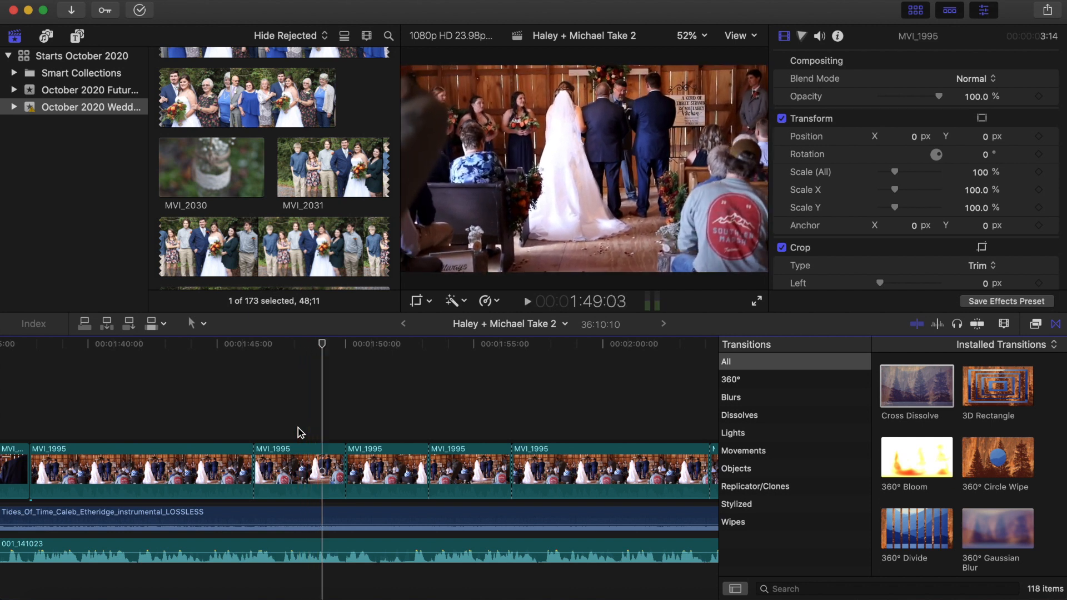
pyautogui.press('space')
pyautogui.press('super+minus')
pyautogui.press('super+minus')
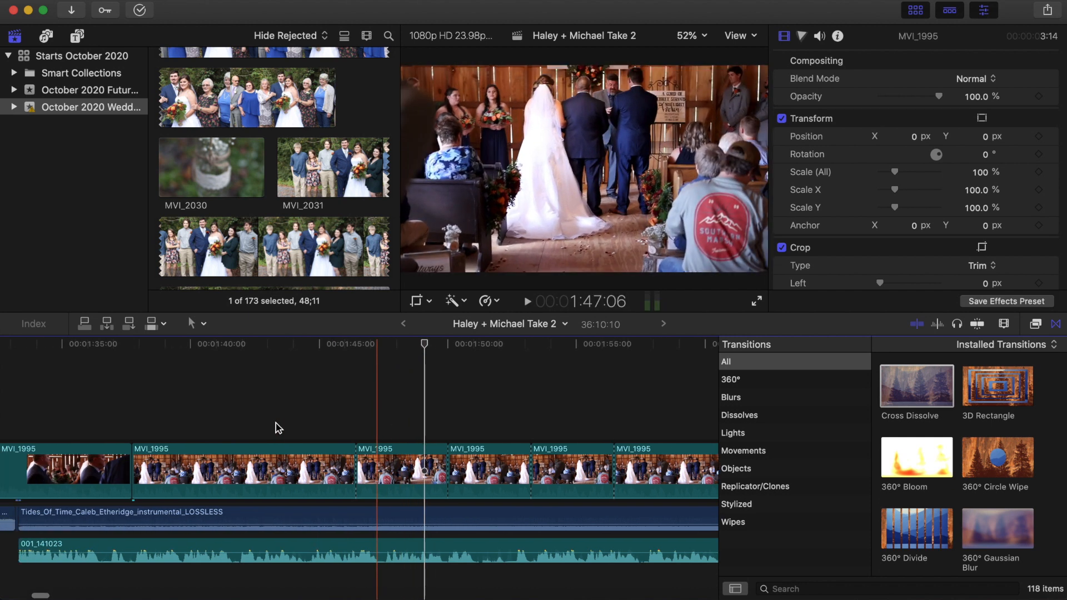
pyautogui.press('super+minus')
pyautogui.press('super+minus')
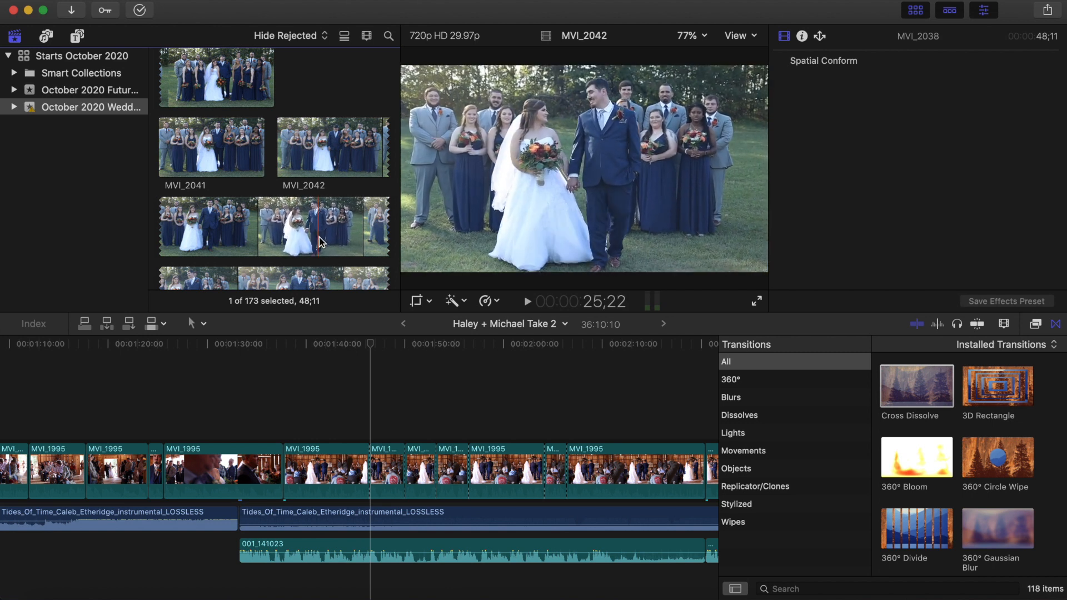
# Place a section of the bridal-party clip MVI_2042, starting about 23 seconds in, above the MVI_1995 clip at about 1:46
pyautogui.scroll(-5, 320, 240)
pyautogui.scroll(-6, 285, 168)
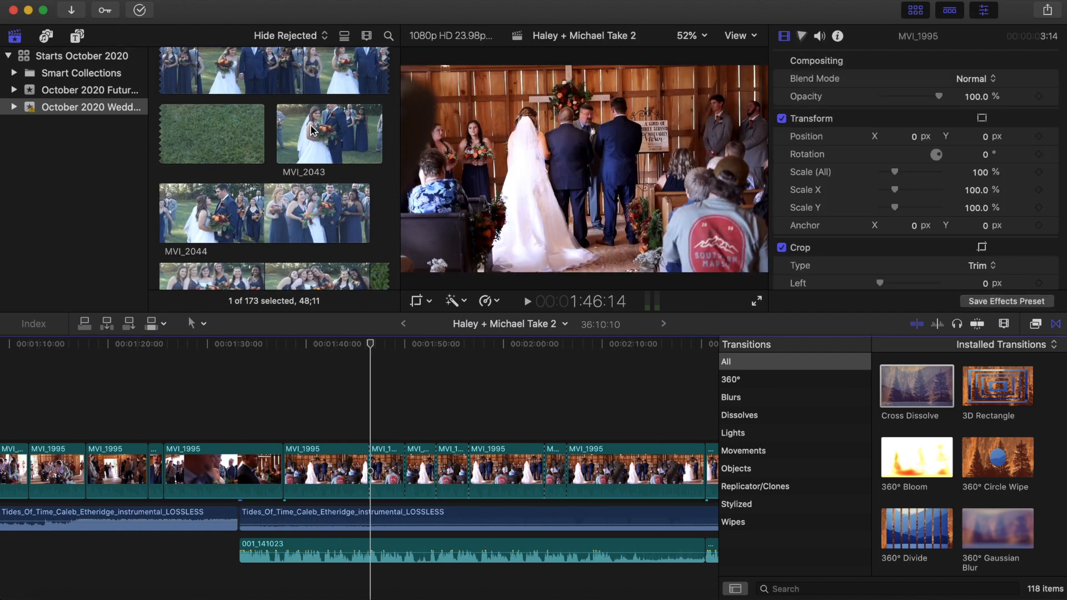
pyautogui.scroll(5, 320, 139)
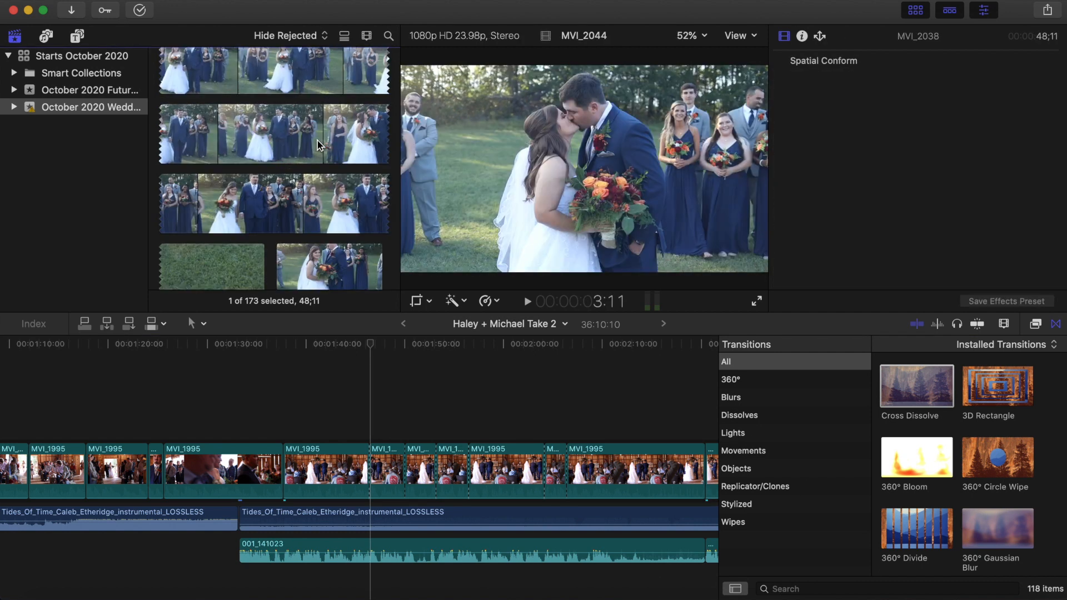
pyautogui.scroll(1, 320, 146)
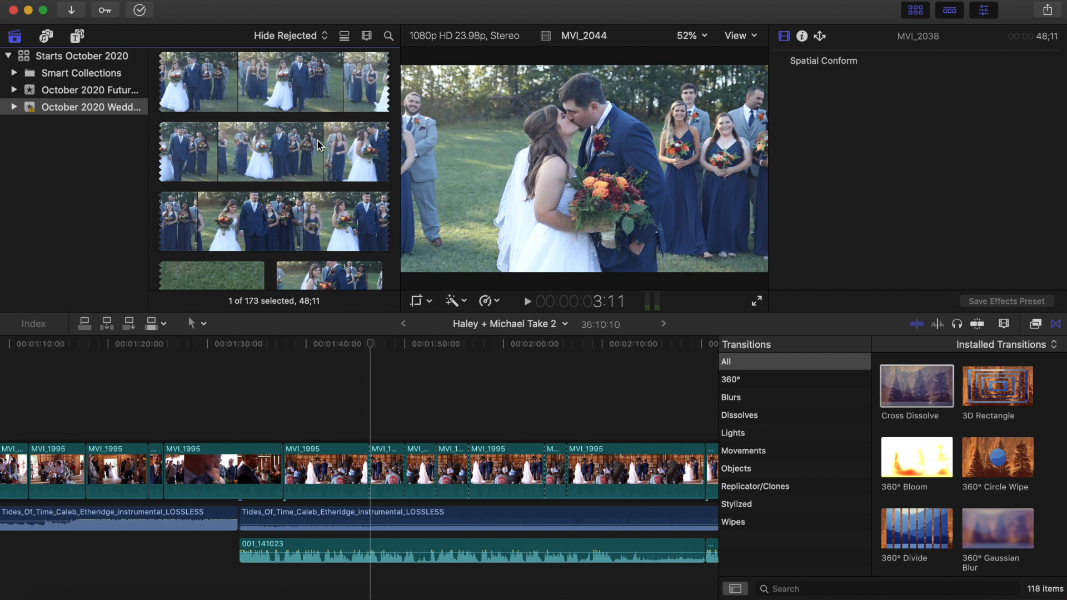
pyautogui.scroll(4, 320, 145)
pyautogui.click(270, 158)
pyautogui.scroll(5, 269, 158)
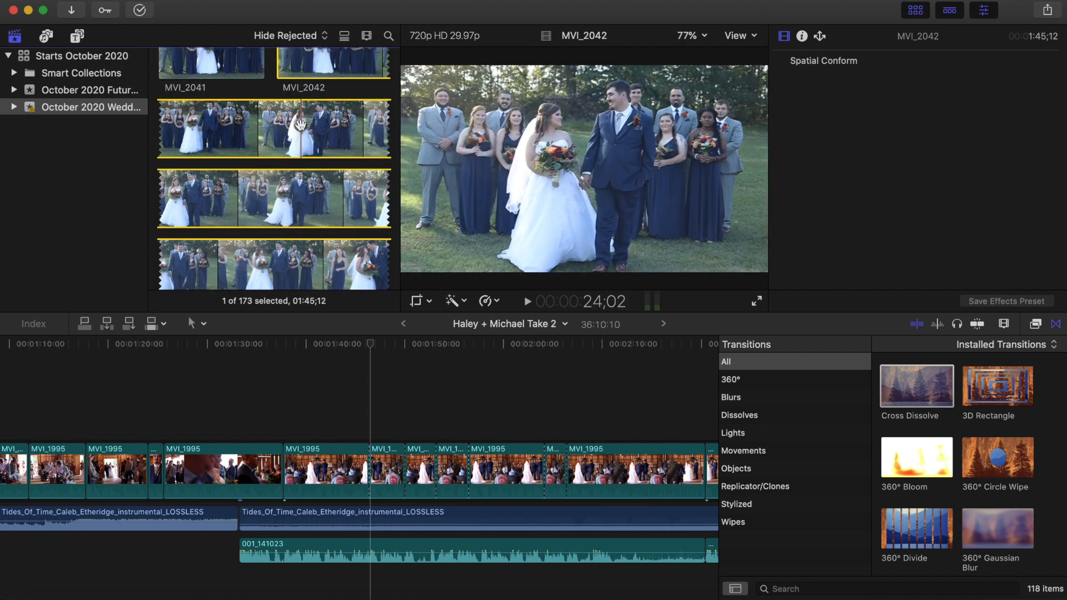
pyautogui.click(293, 207)
pyautogui.press('space')
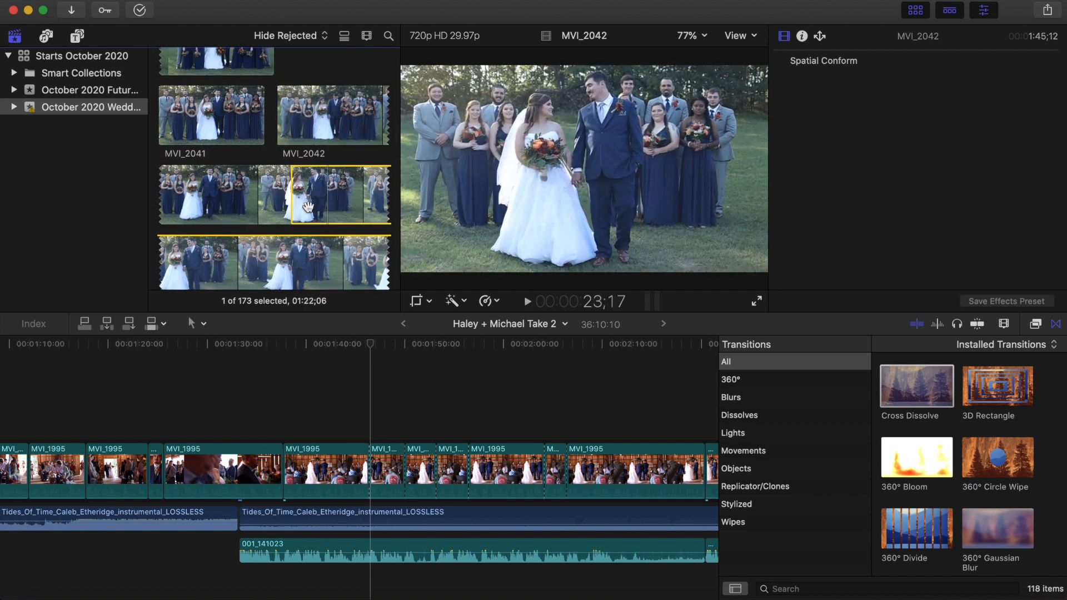
pyautogui.press('space')
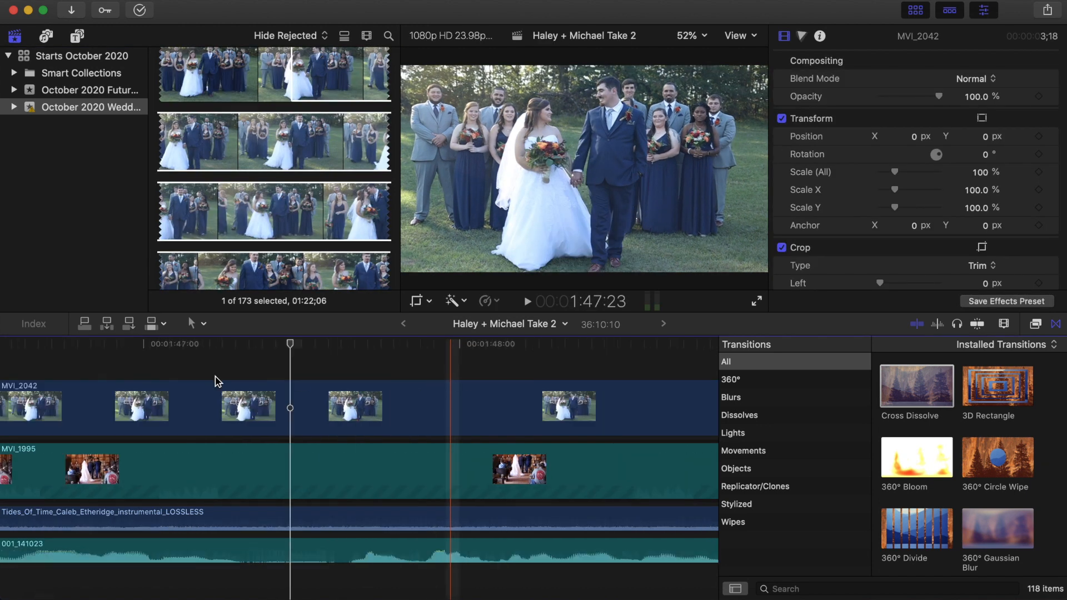
# Trim the MVI_2042 clip to match the length of the clip beneath it, and turn on its stabilization
pyautogui.hscroll(-5, 217, 381)
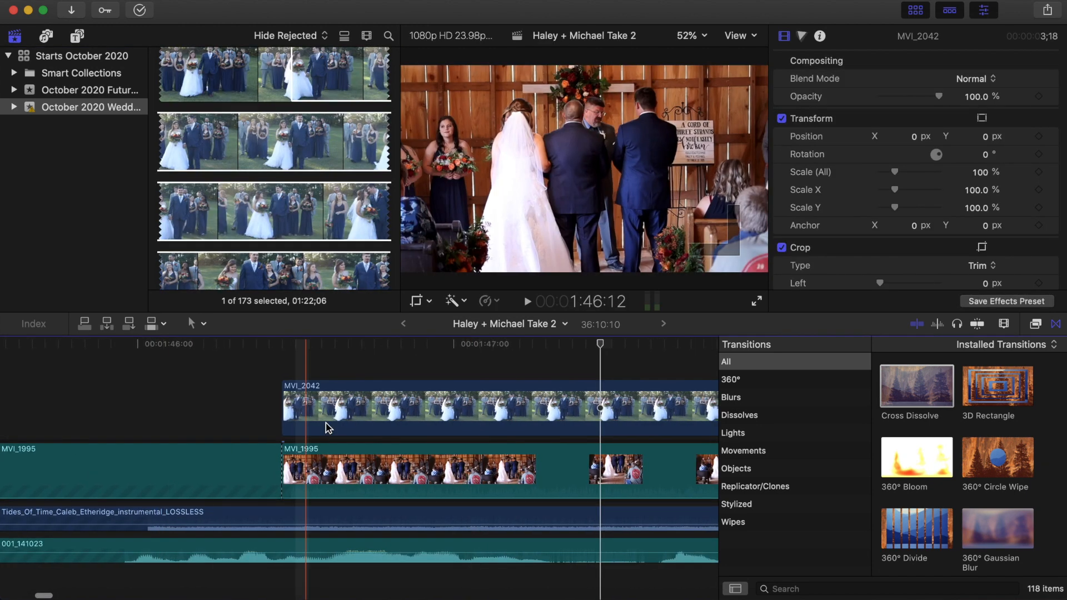
pyautogui.hscroll(10, 633, 424)
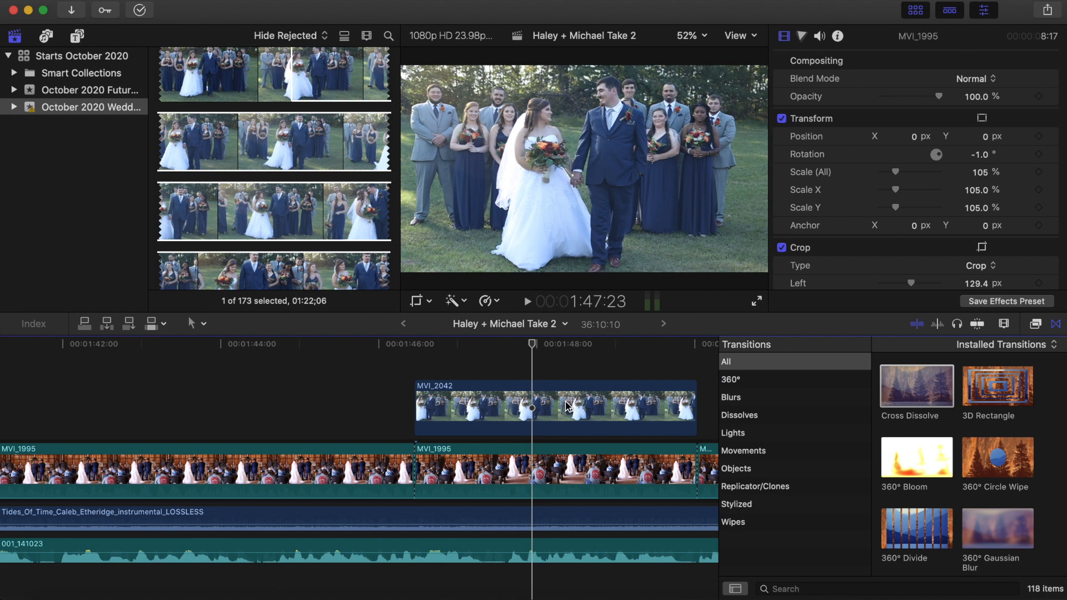
pyautogui.click(559, 409)
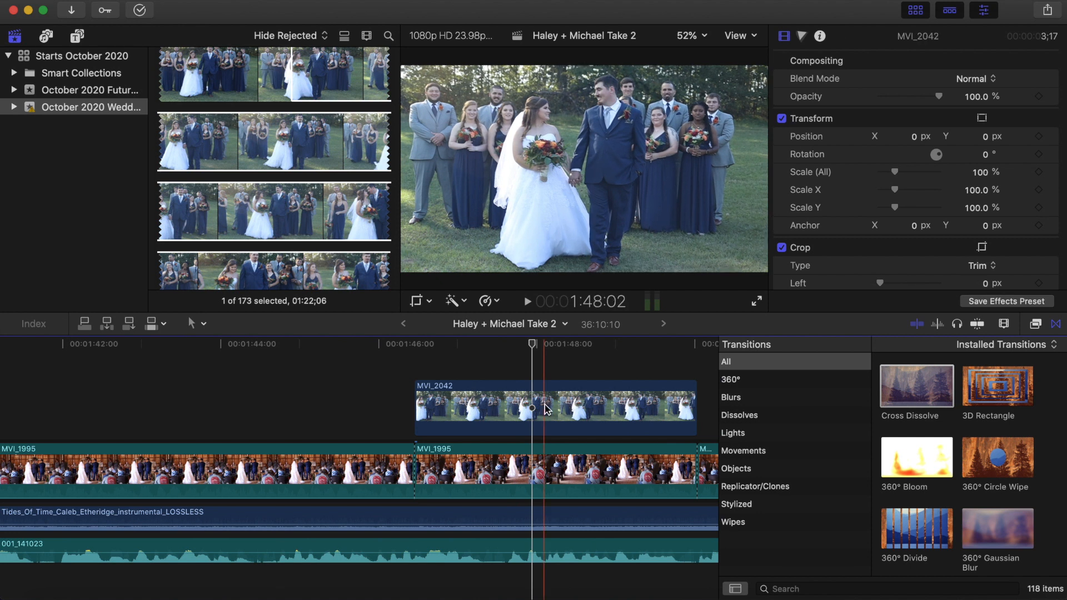
pyautogui.click(546, 410)
pyautogui.scroll(-5, 813, 261)
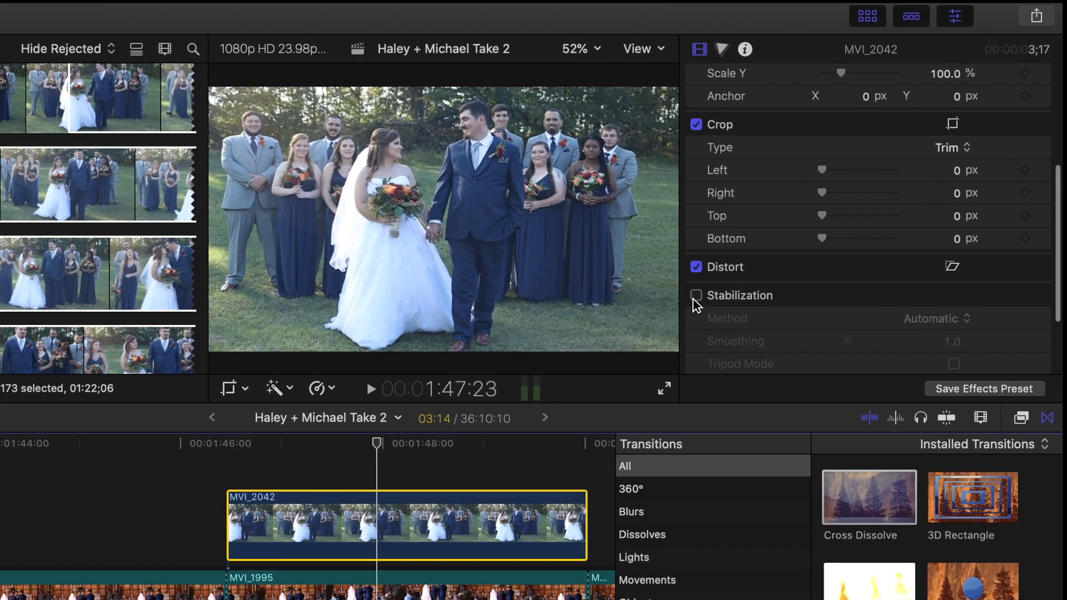
pyautogui.click(739, 280)
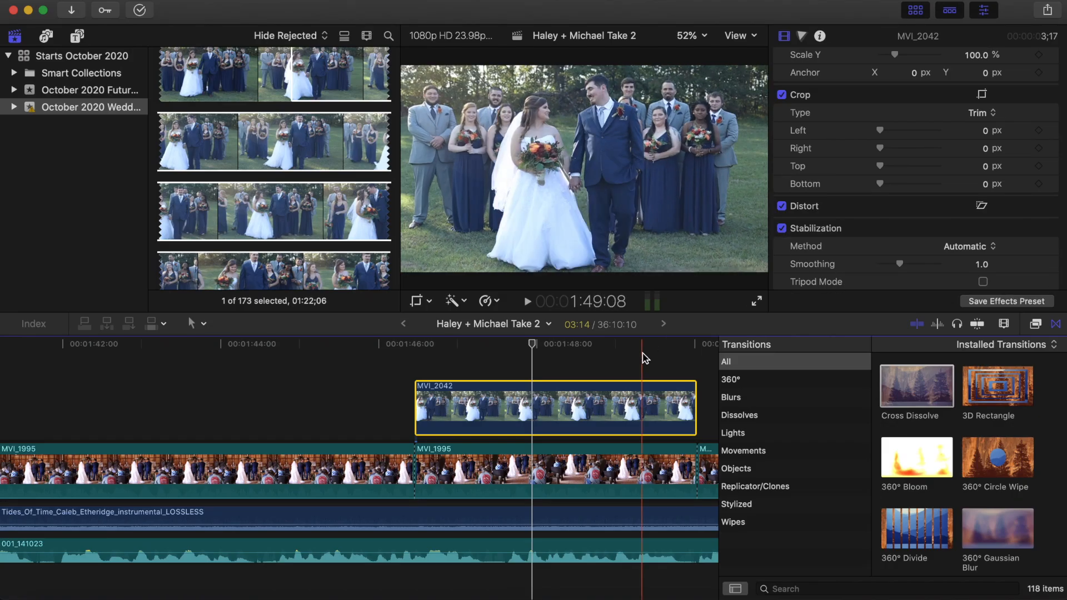
# Go to the MVI_1995 clip at about 4:04 in the timeline and examine its tilt in full-screen view
pyautogui.hscroll(5, 505, 471)
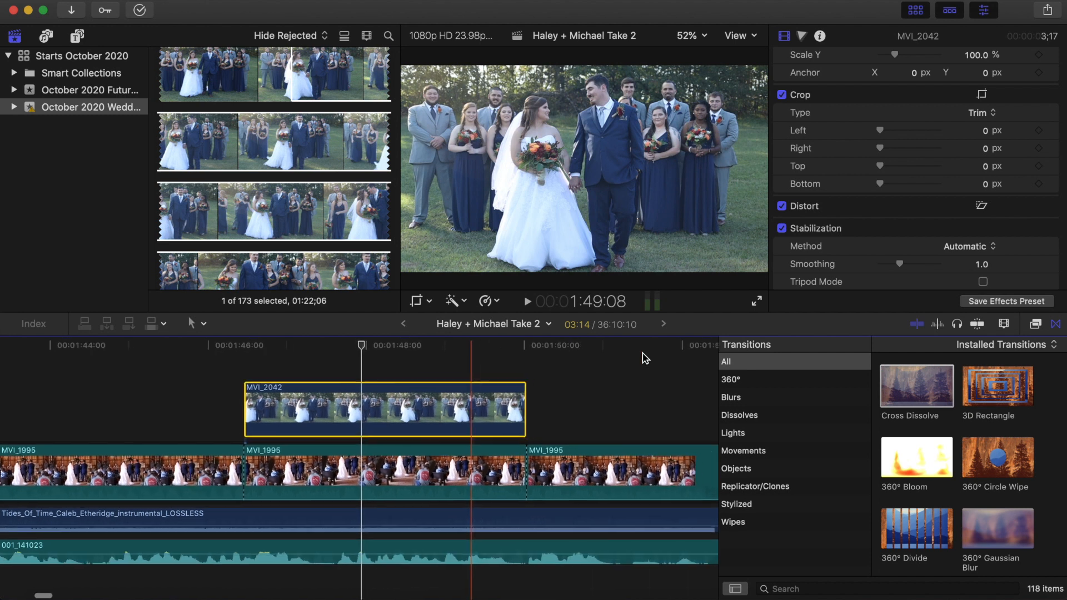
pyautogui.hscroll(5, 642, 361)
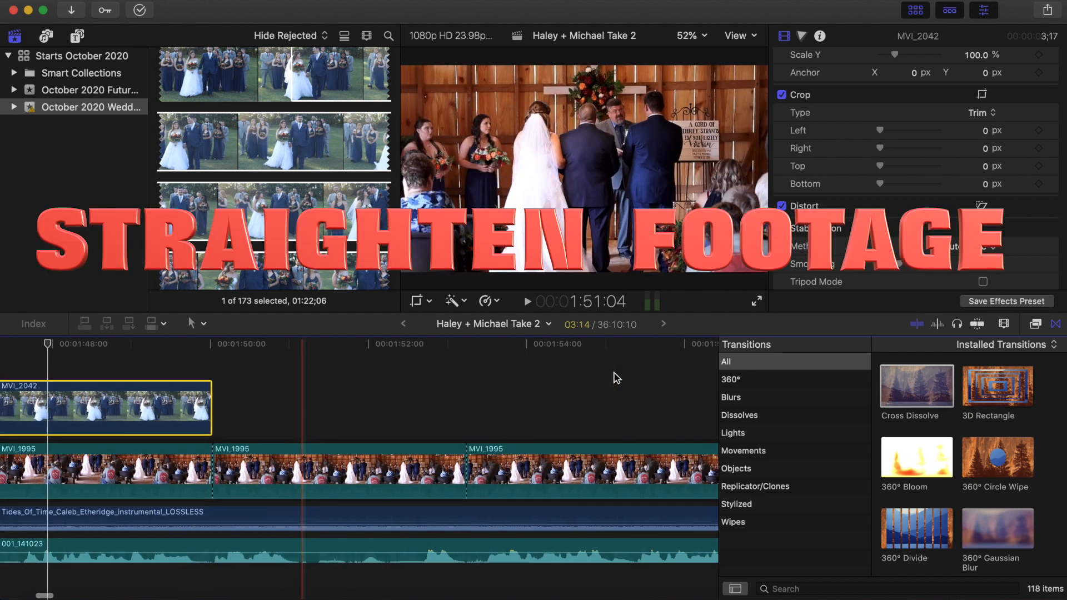
pyautogui.press('super+minus')
pyautogui.press('super+minus')
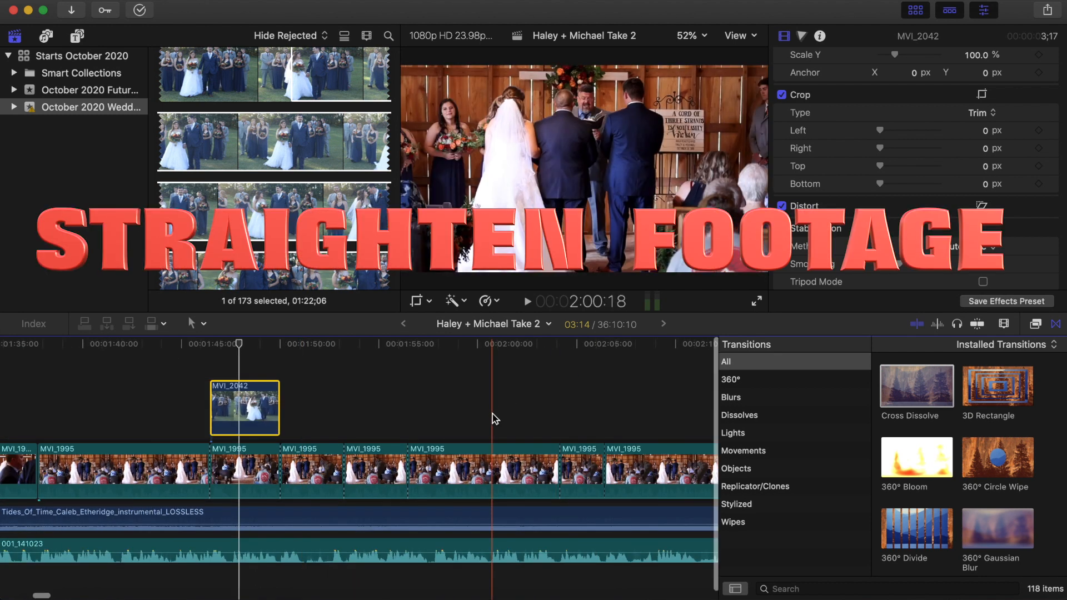
pyautogui.hscroll(5, 493, 419)
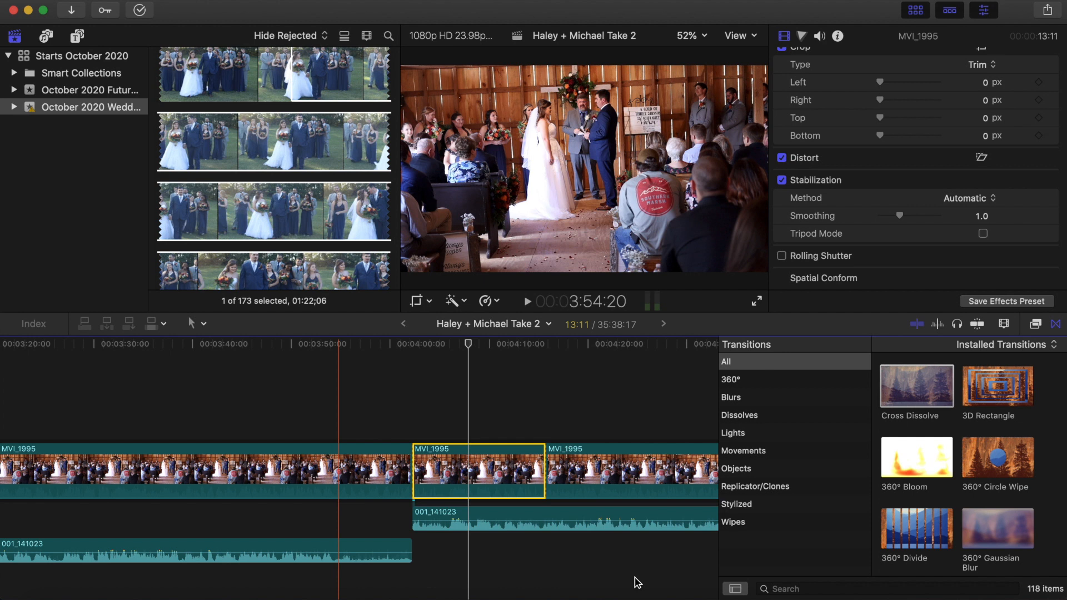
pyautogui.click(436, 425)
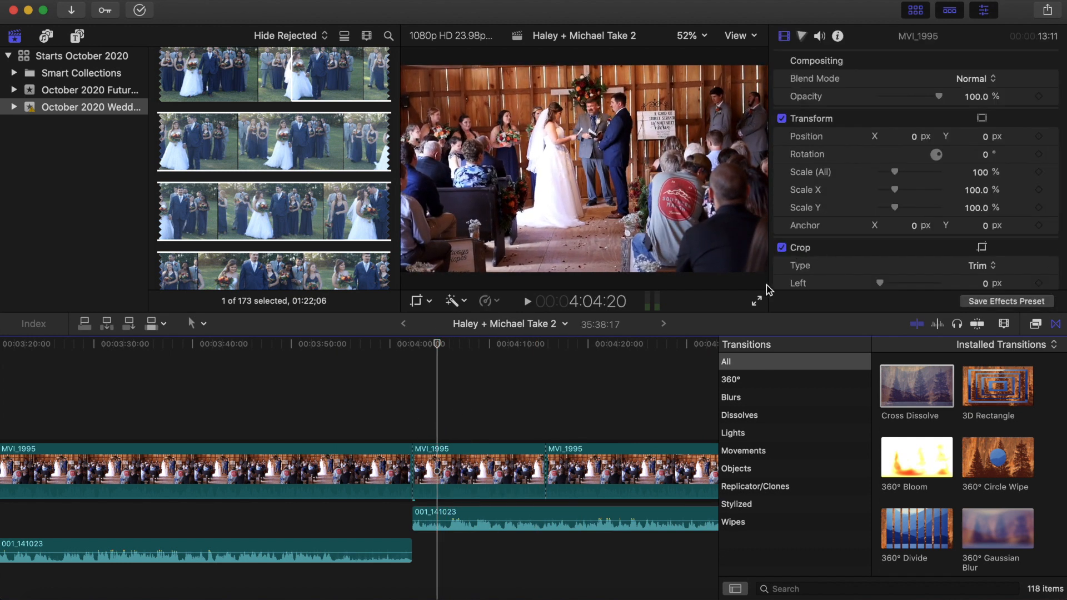
pyautogui.click(756, 300)
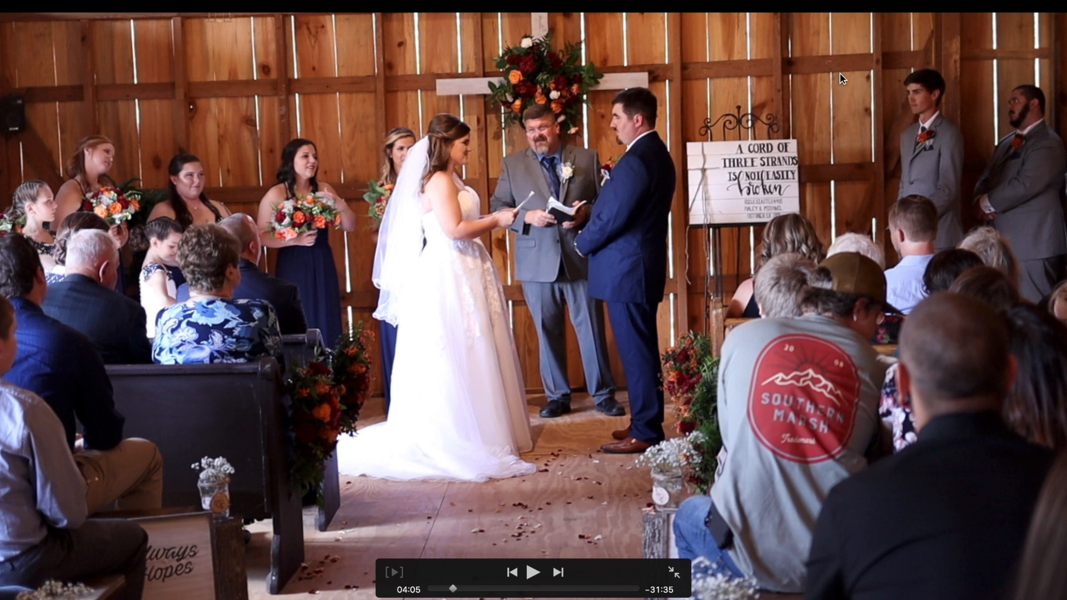
pyautogui.press('Escape')
# Set the rotation of the MVI_1995 clip at about 4:08 to -1.0°
pyautogui.click(475, 471)
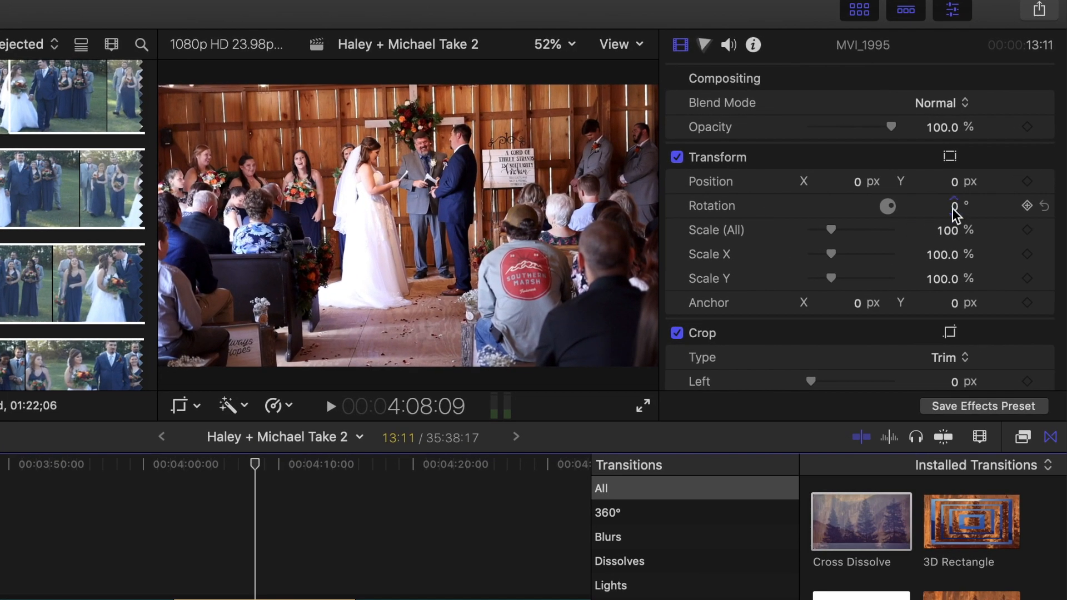
pyautogui.click(954, 208)
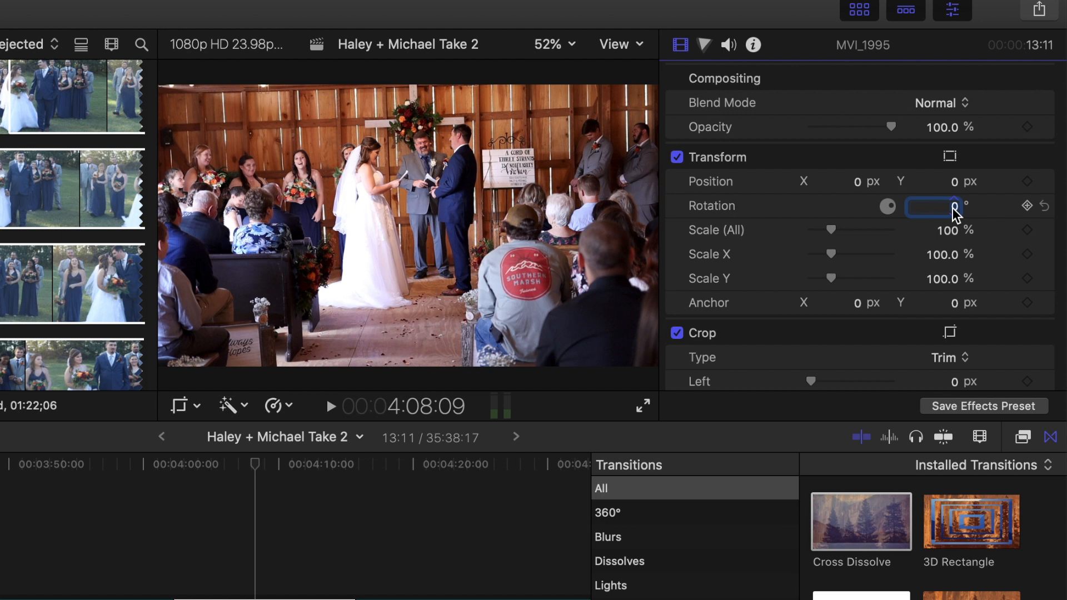
pyautogui.write('-1')
pyautogui.press('Return')
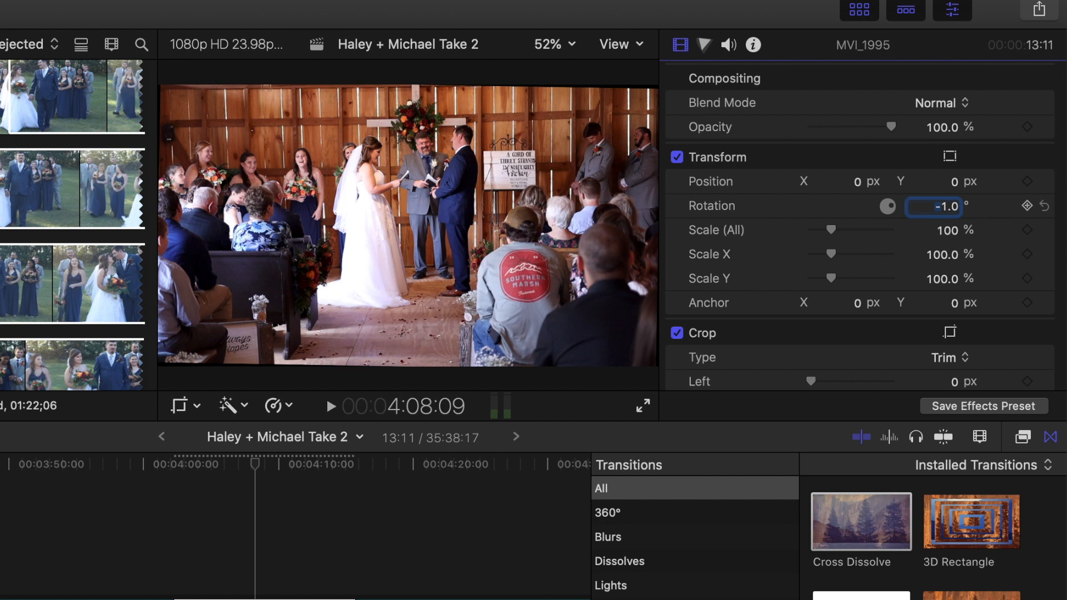
# Scale the rotated clip to 108% overall and check its edges in full-screen view
pyautogui.click(832, 229)
pyautogui.click(645, 404)
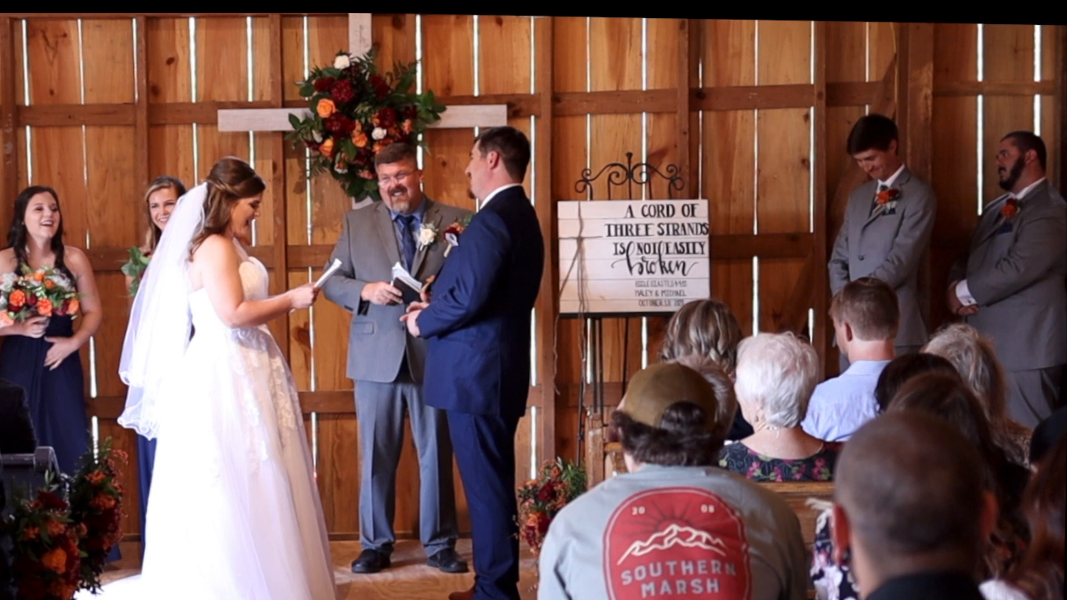
pyautogui.press('Escape')
pyautogui.moveTo(831, 234); pyautogui.dragTo(833, 232)
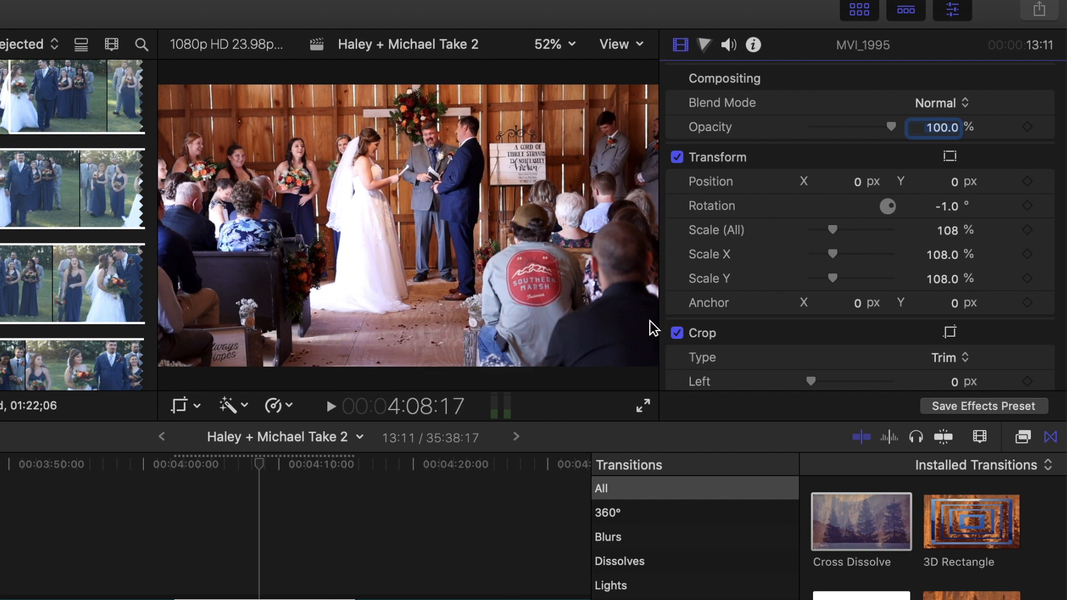
pyautogui.click(642, 406)
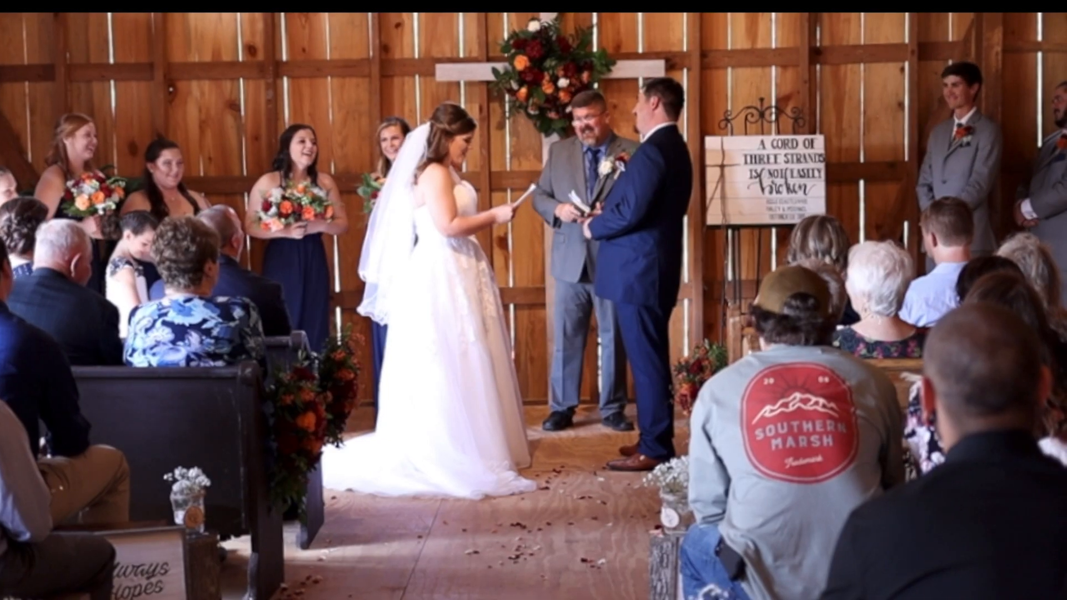
pyautogui.press('Escape')
# Set the clip's rotation to -1.6° and fine-tune its overall scale
pyautogui.click(976, 157)
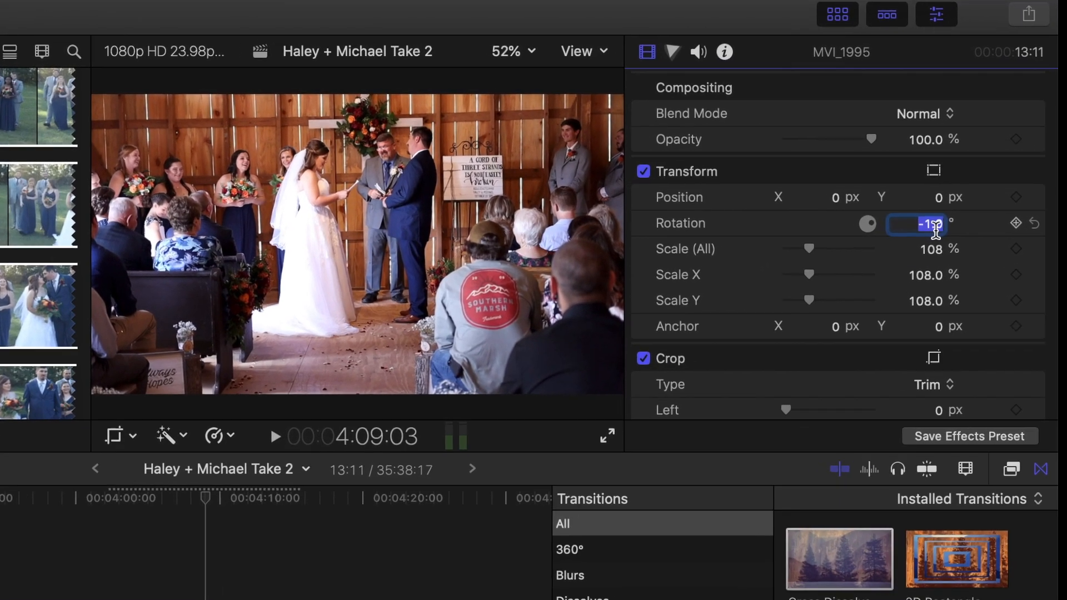
pyautogui.write('-1.6')
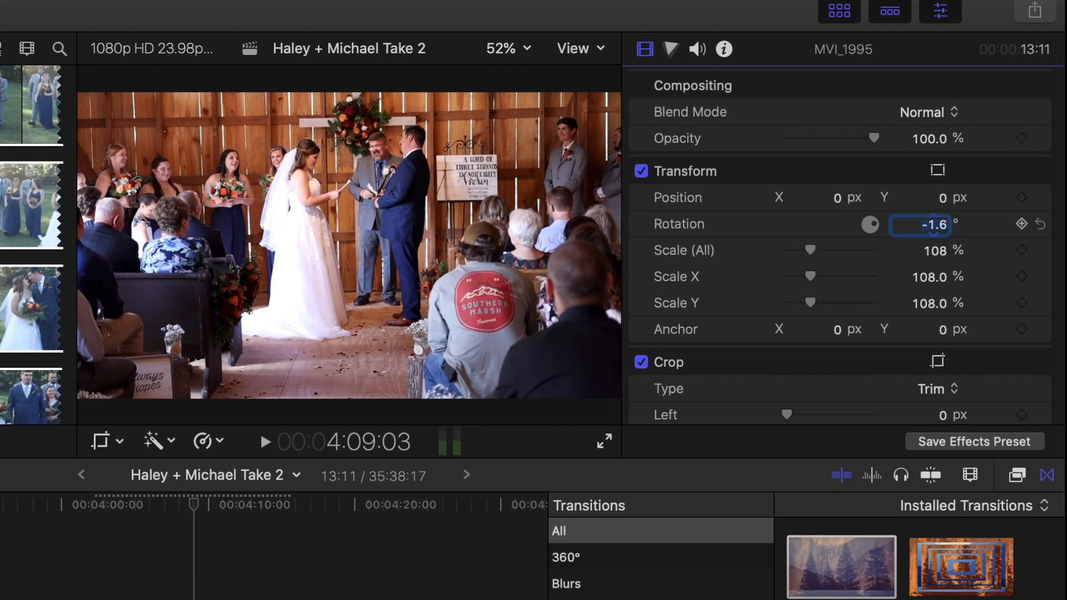
pyautogui.press('Return')
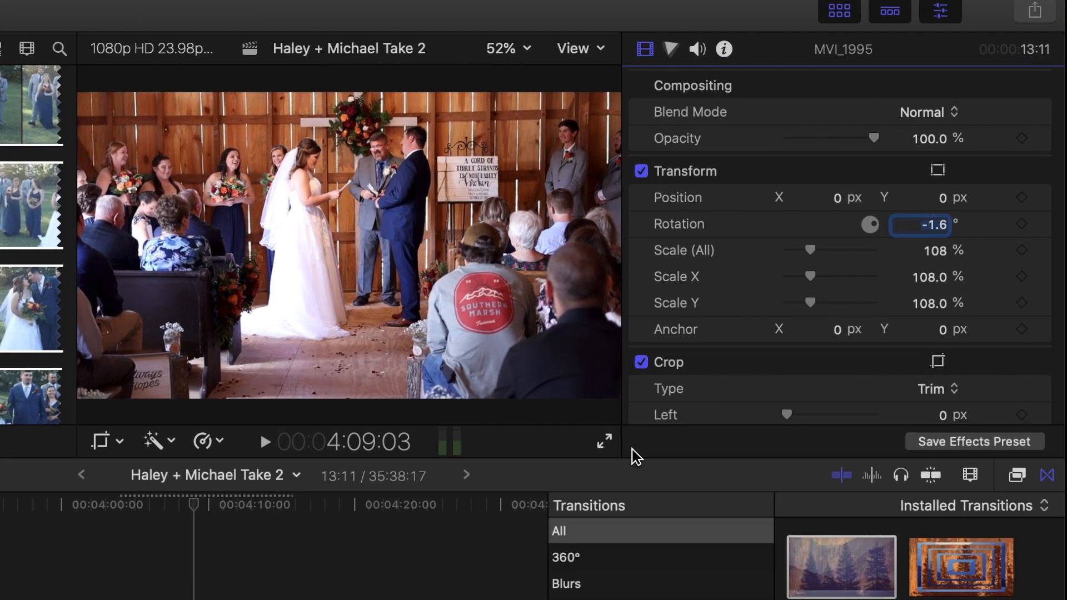
pyautogui.moveTo(811, 251); pyautogui.dragTo(809, 252)
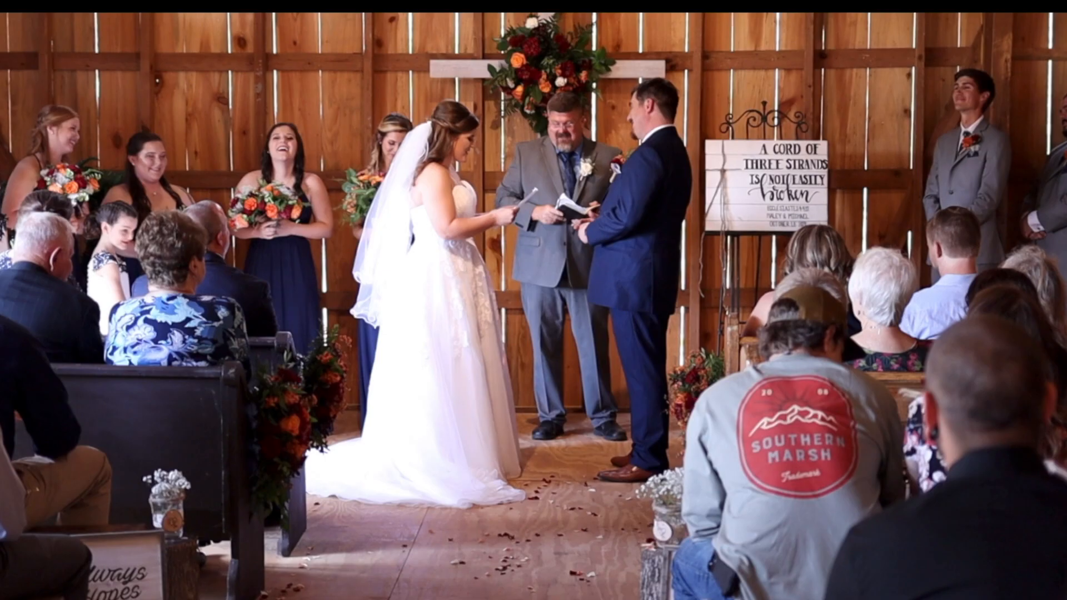